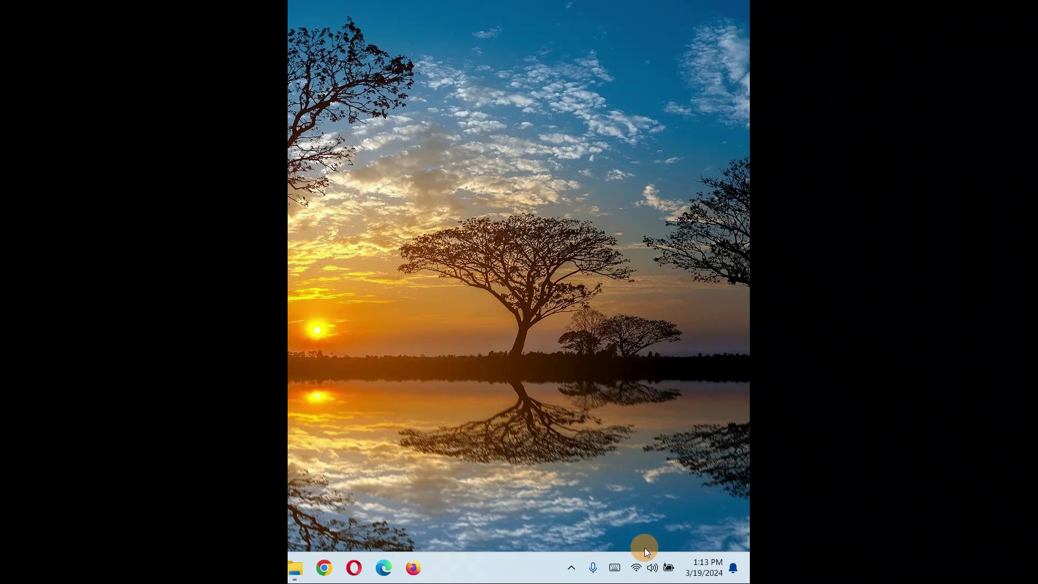
# Step: Set the system volume to 92 in Quick Settings, then dismiss the panel
pyautogui.click(650, 572)
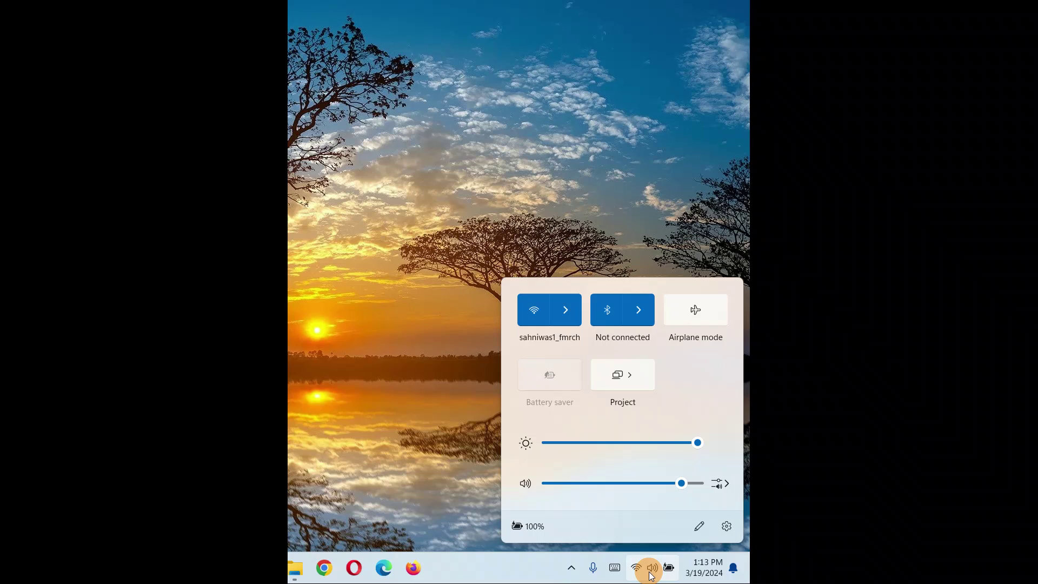
pyautogui.moveTo(597, 478); pyautogui.dragTo(684, 482)
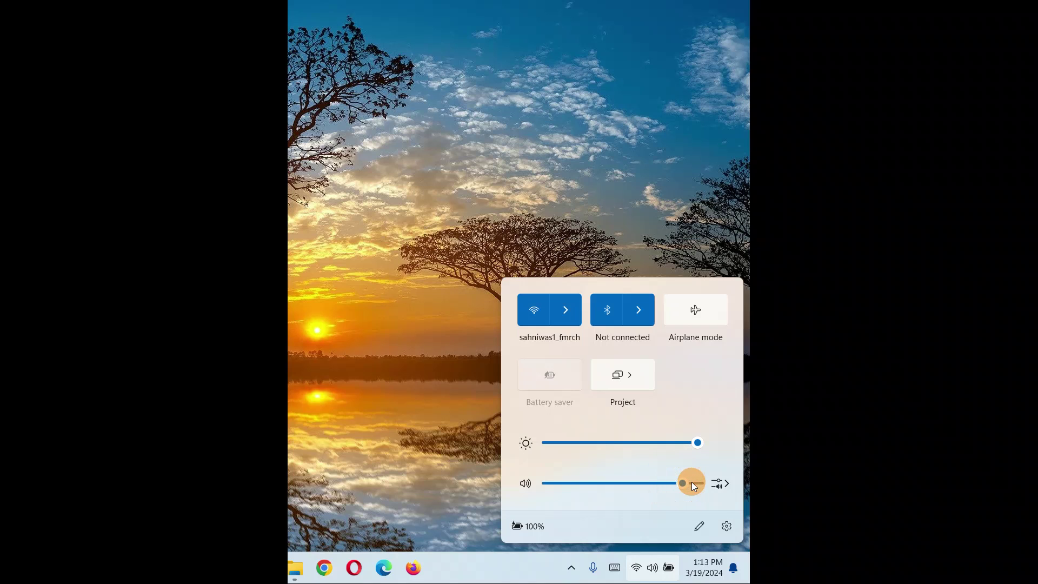
pyautogui.click(476, 572)
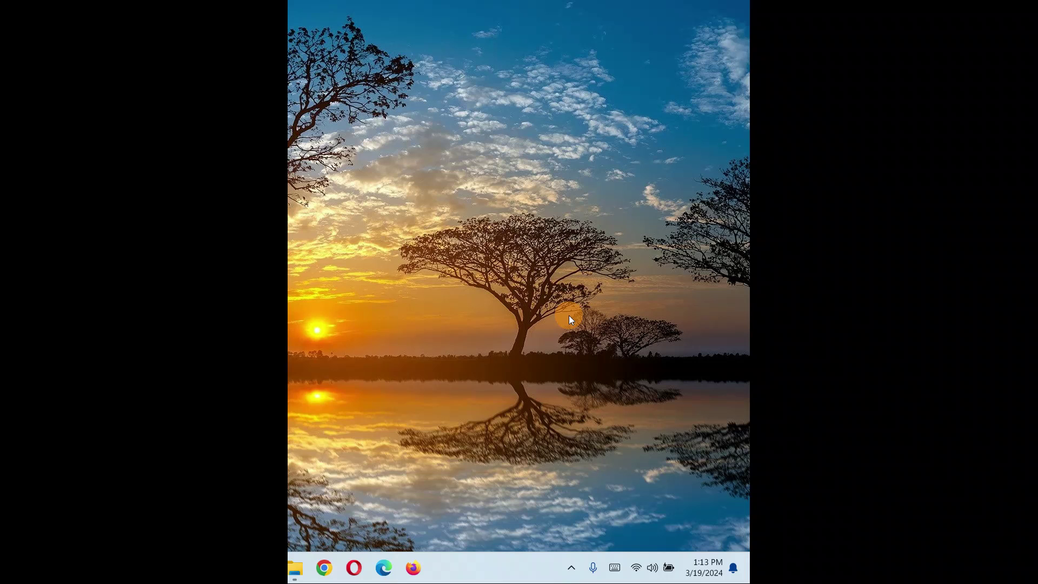
# Step: Open the Sound page of Settings from the taskbar volume icon
pyautogui.rightClick(652, 571)
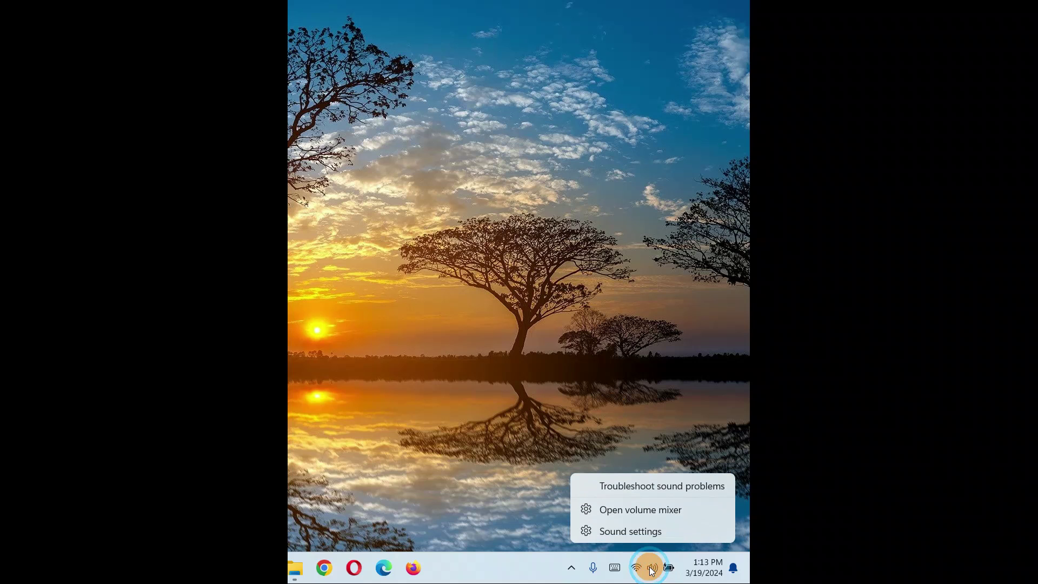
pyautogui.click(632, 533)
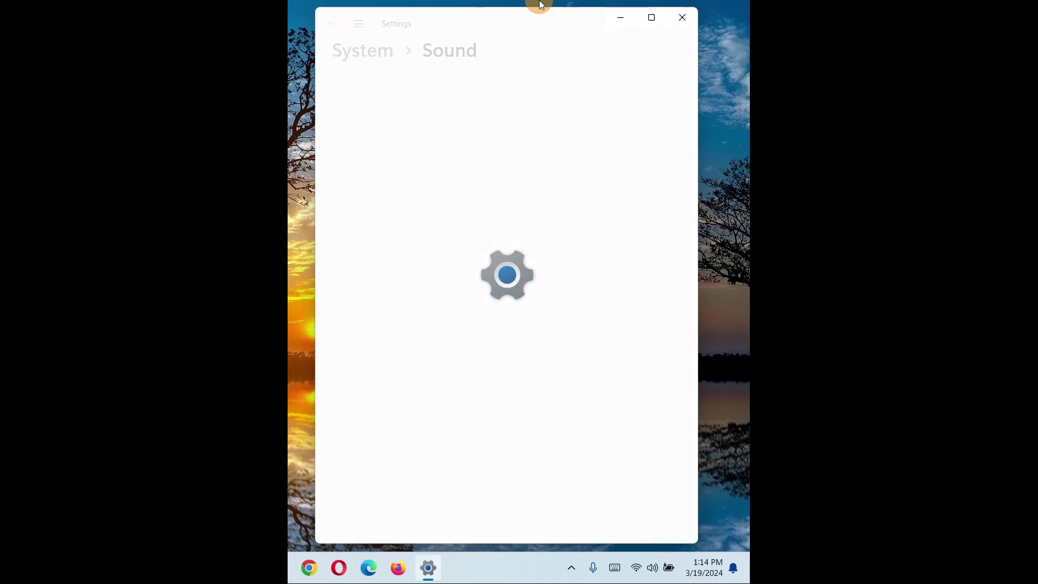
pyautogui.moveTo(508, 18); pyautogui.dragTo(520, 16)
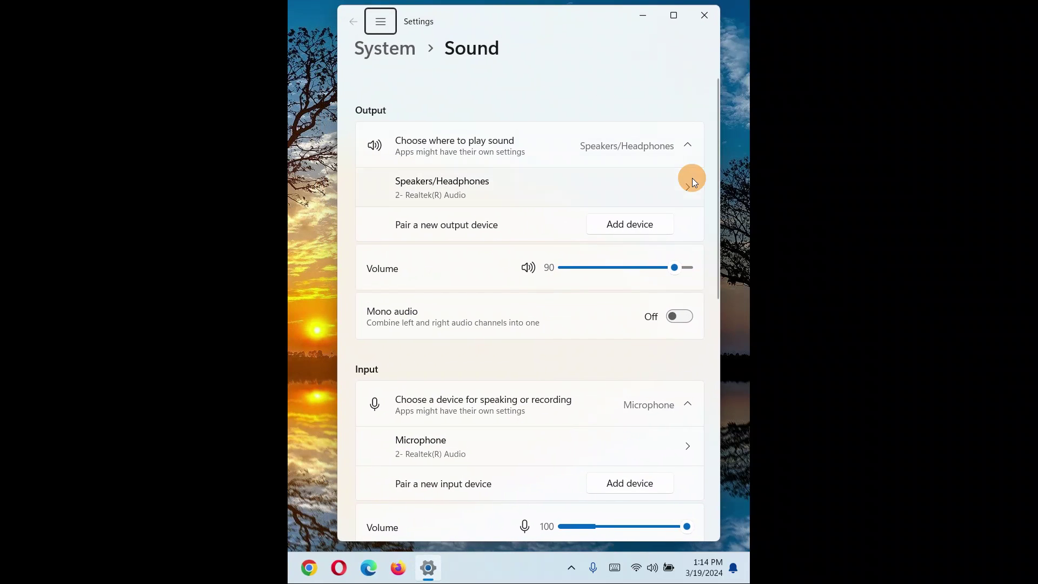
# Step: Launch the classic Sound dialog via More sound settings and center it over Settings
pyautogui.moveTo(716, 128); pyautogui.dragTo(721, 355)
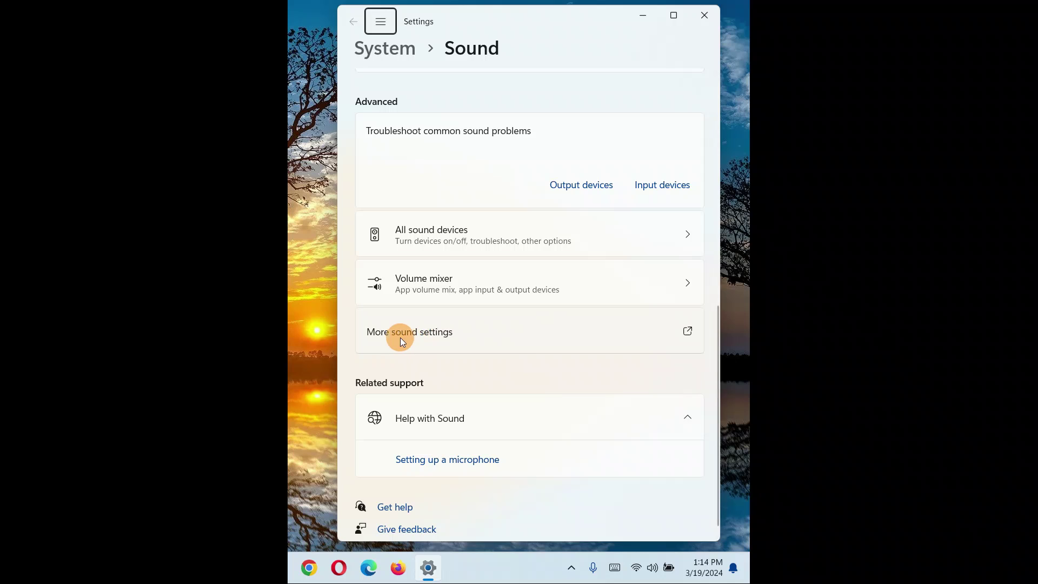
pyautogui.click(689, 331)
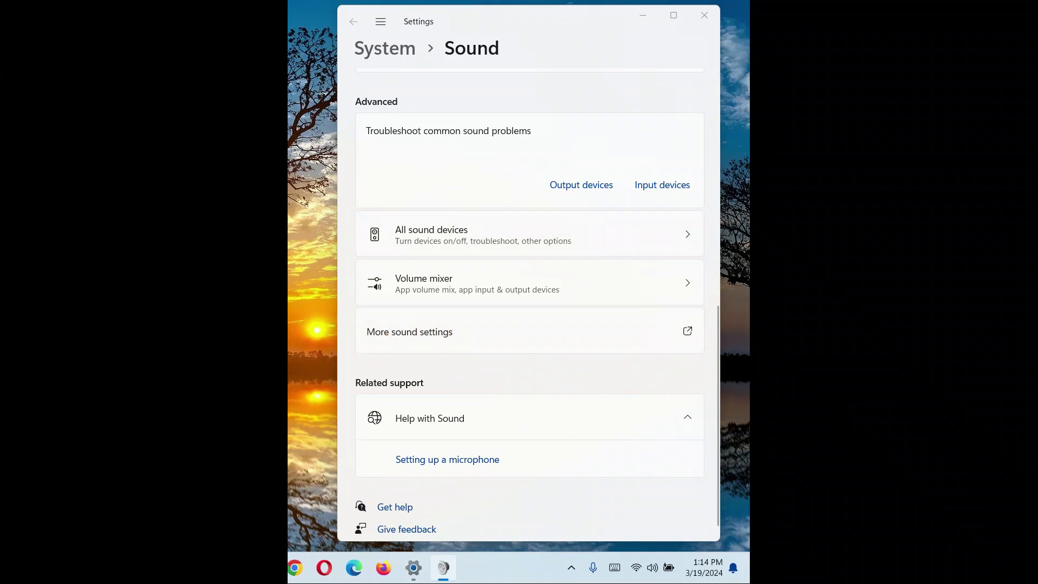
pyautogui.moveTo(426, 87); pyautogui.dragTo(516, 102)
# Step: Switch to the Recording tab, listing the Realtek Microphone and the AirPods Pro headset
pyautogui.click(453, 244)
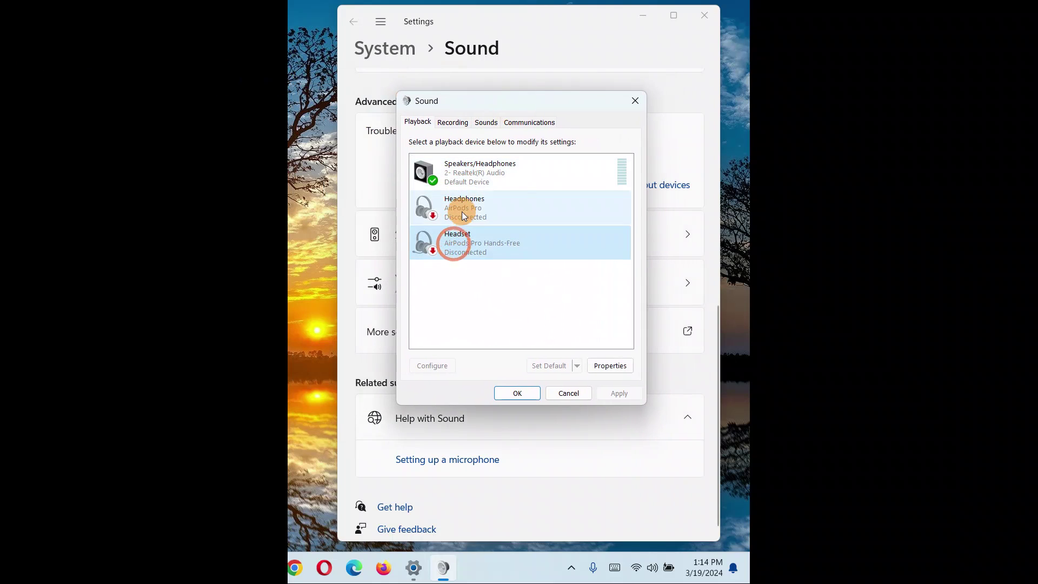
pyautogui.click(462, 245)
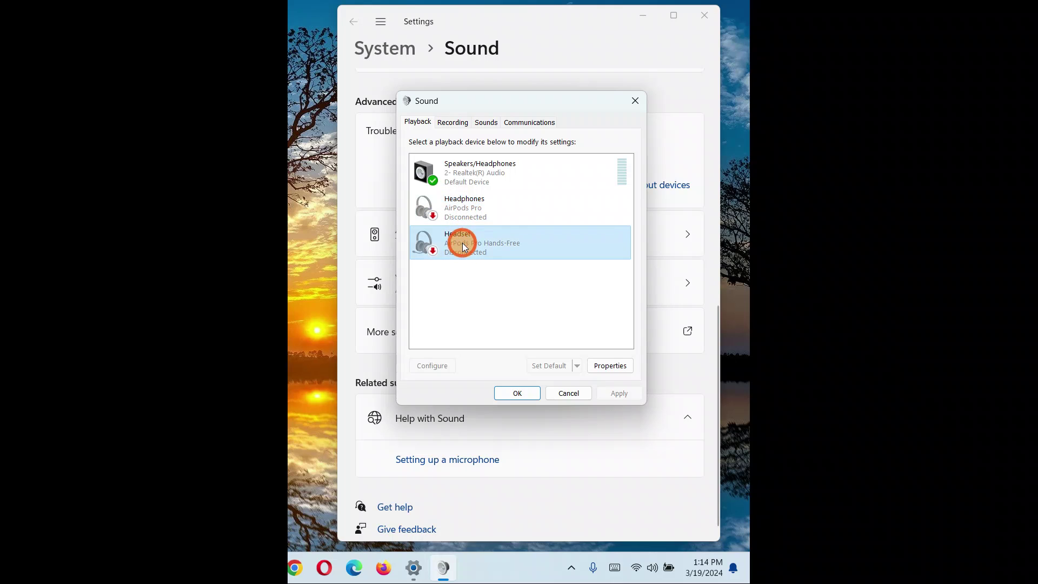
pyautogui.click(435, 172)
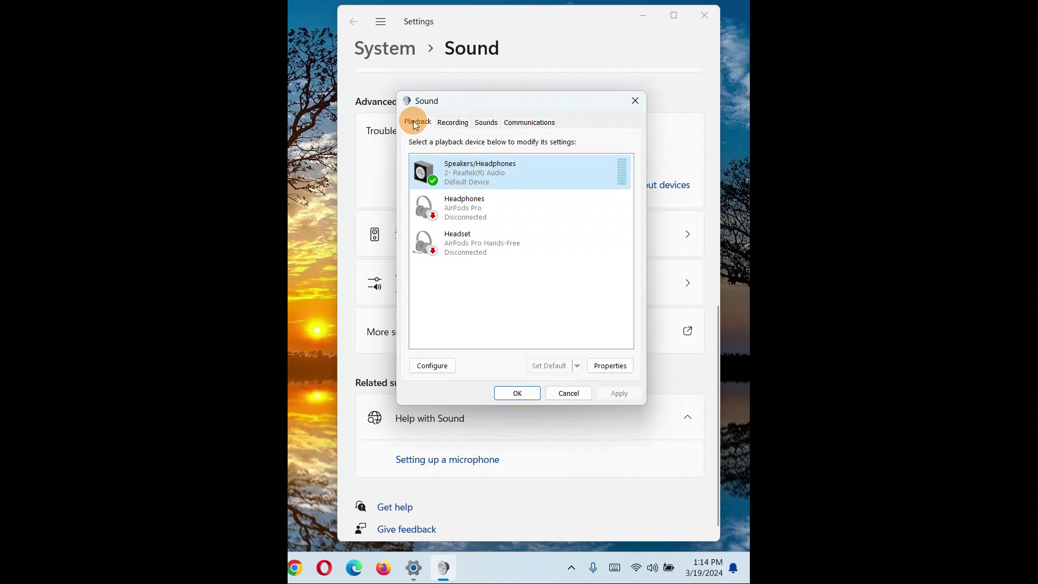
pyautogui.click(453, 123)
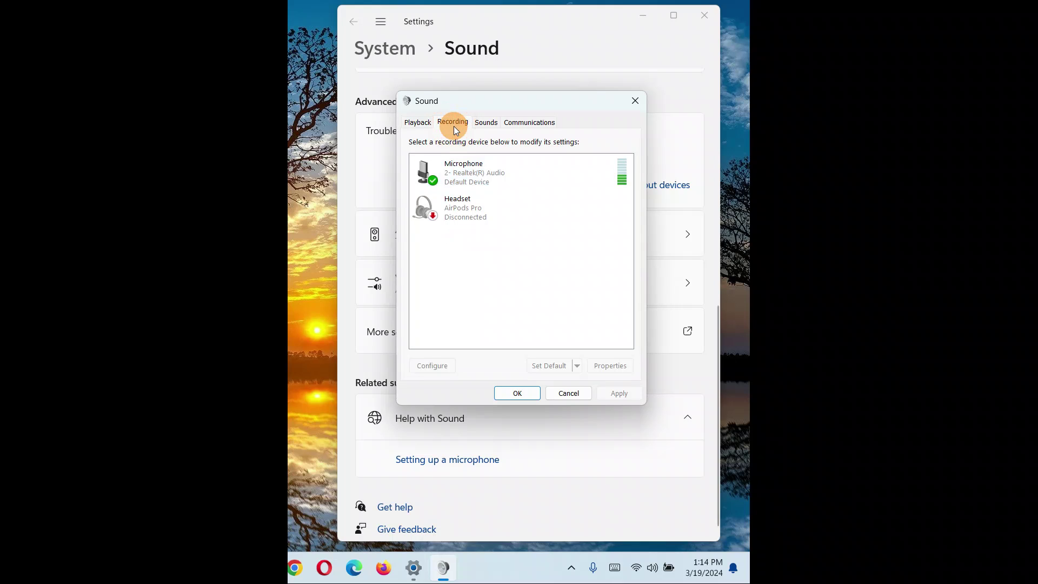
pyautogui.click(457, 168)
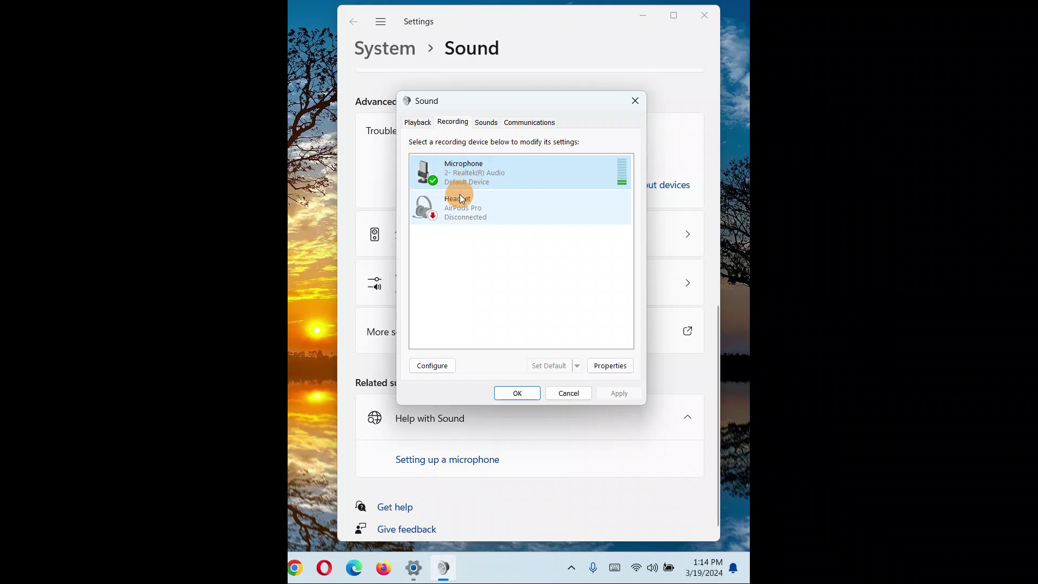
pyautogui.click(462, 197)
pyautogui.click(454, 170)
pyautogui.click(456, 215)
pyautogui.click(457, 176)
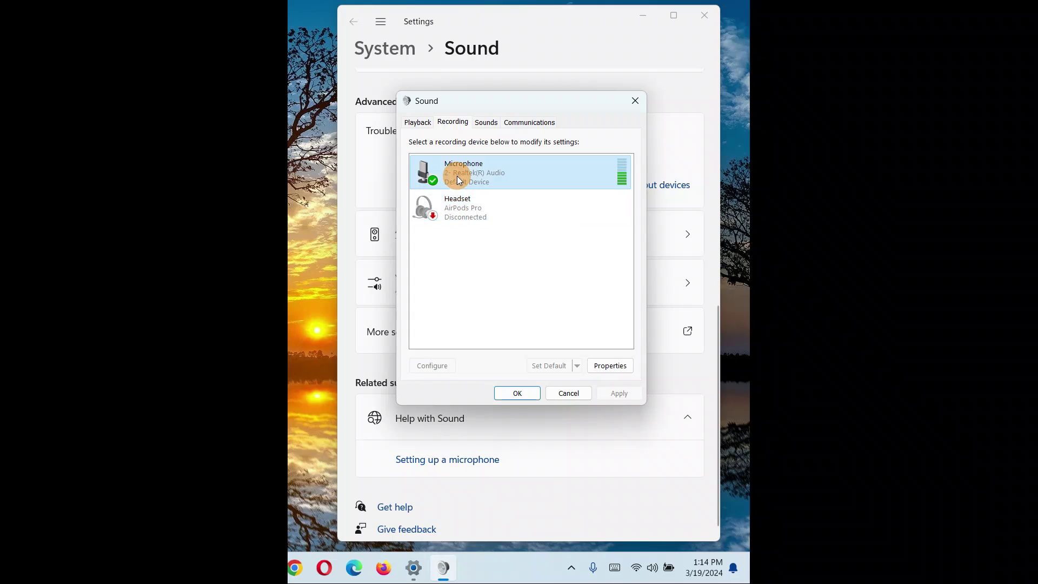
pyautogui.click(459, 212)
pyautogui.click(463, 174)
pyautogui.click(459, 209)
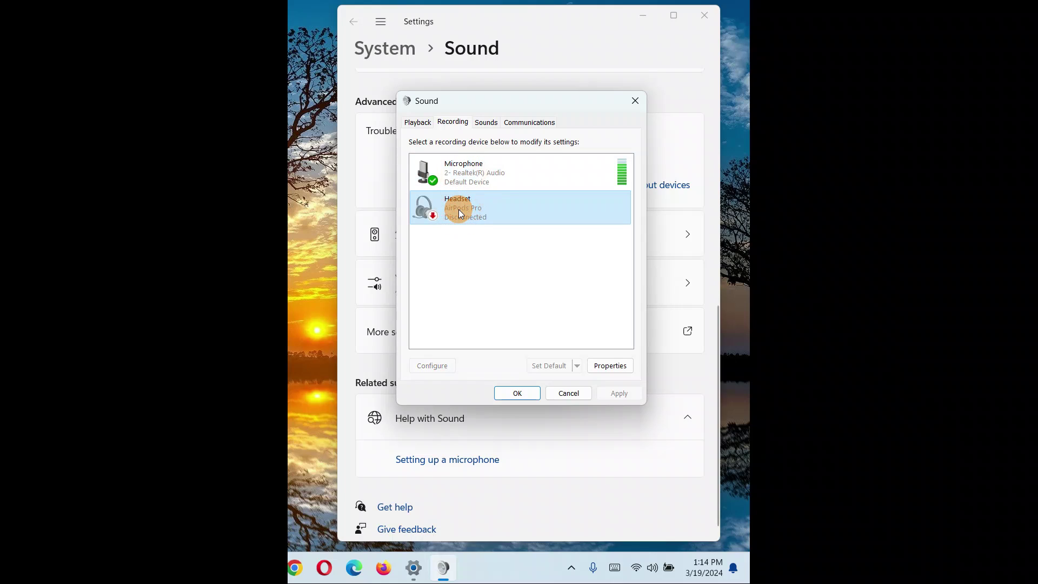
pyautogui.click(458, 182)
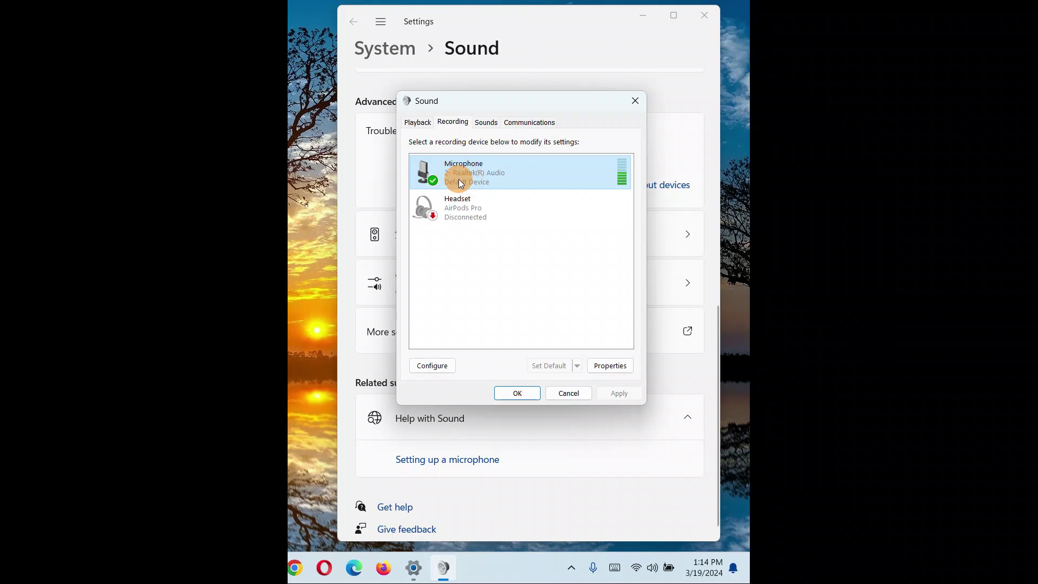
pyautogui.click(458, 201)
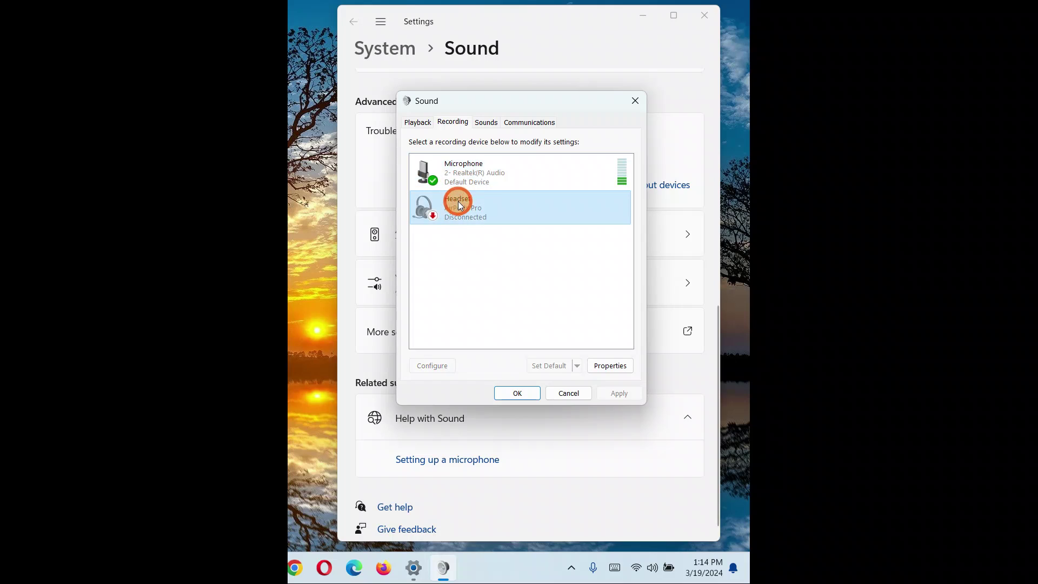
pyautogui.click(453, 169)
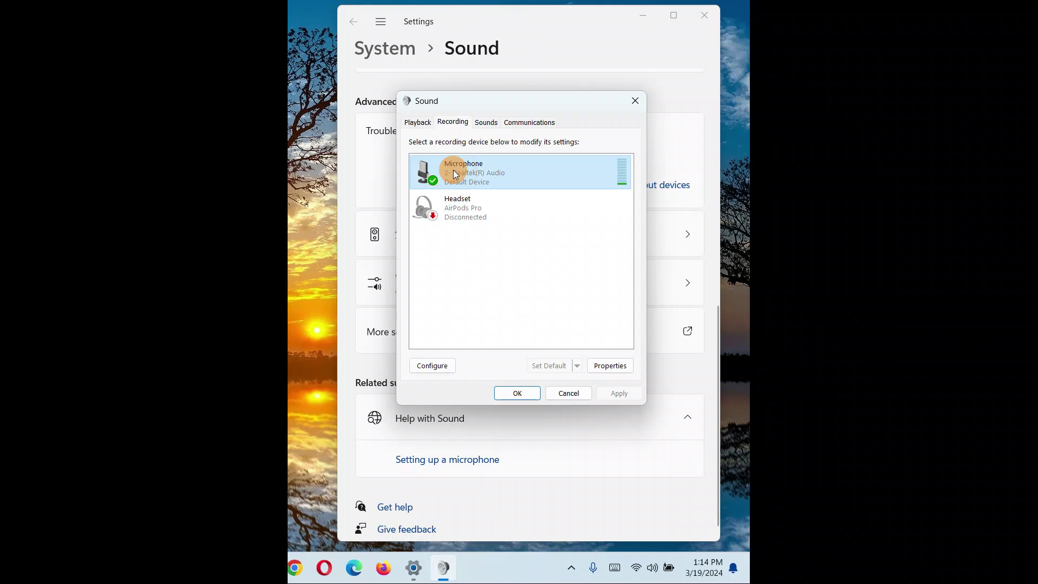
pyautogui.click(456, 199)
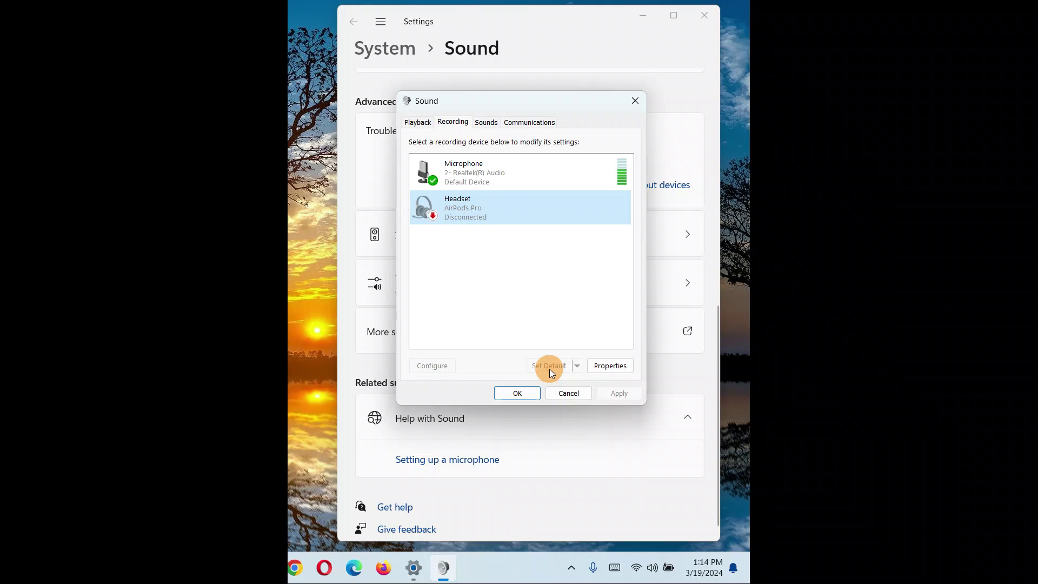
# Step: Select the Realtek Microphone and open its Properties, showing the device enabled
pyautogui.click(470, 166)
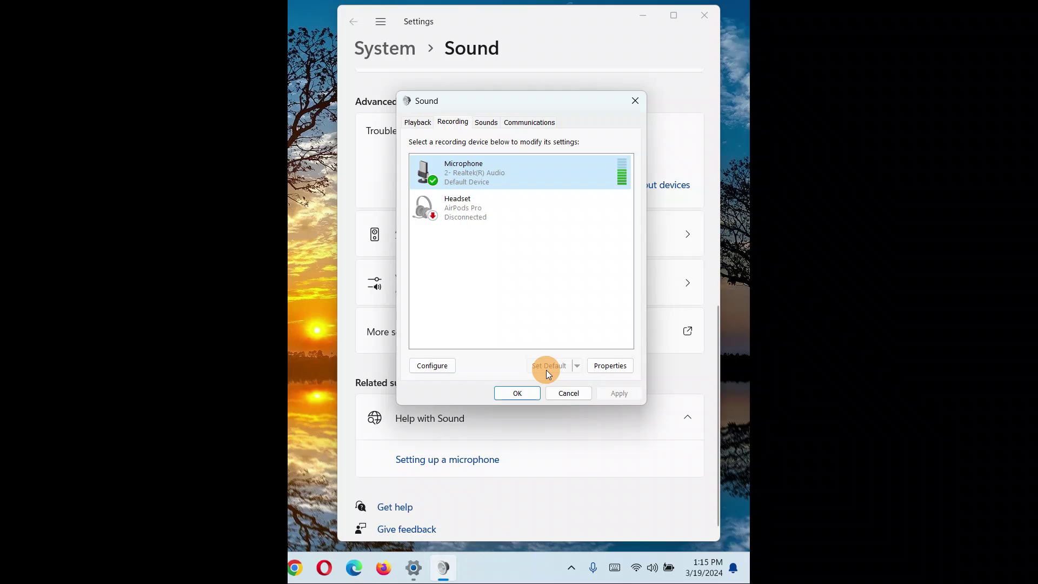
pyautogui.click(479, 199)
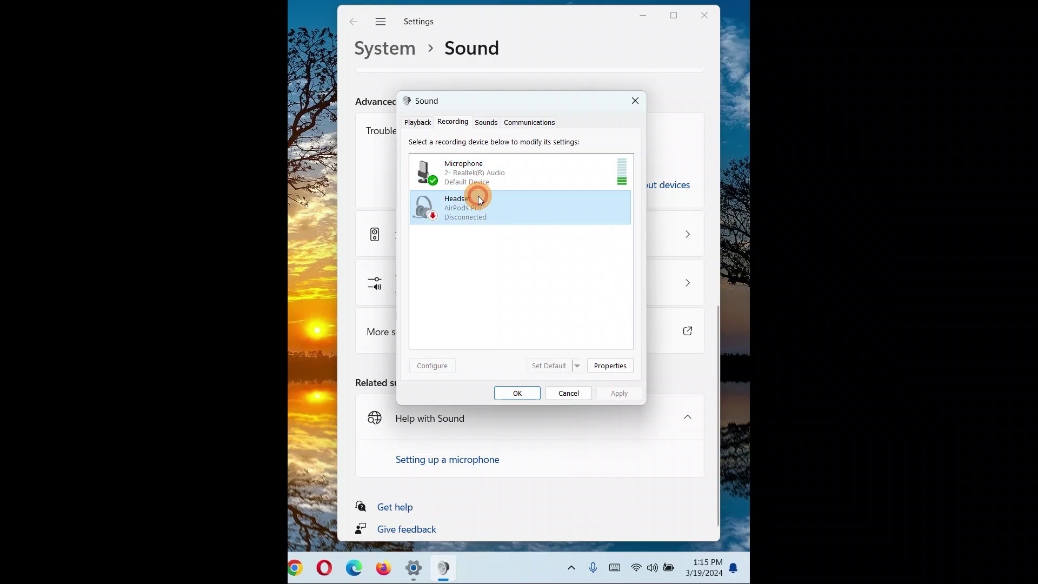
pyautogui.click(465, 171)
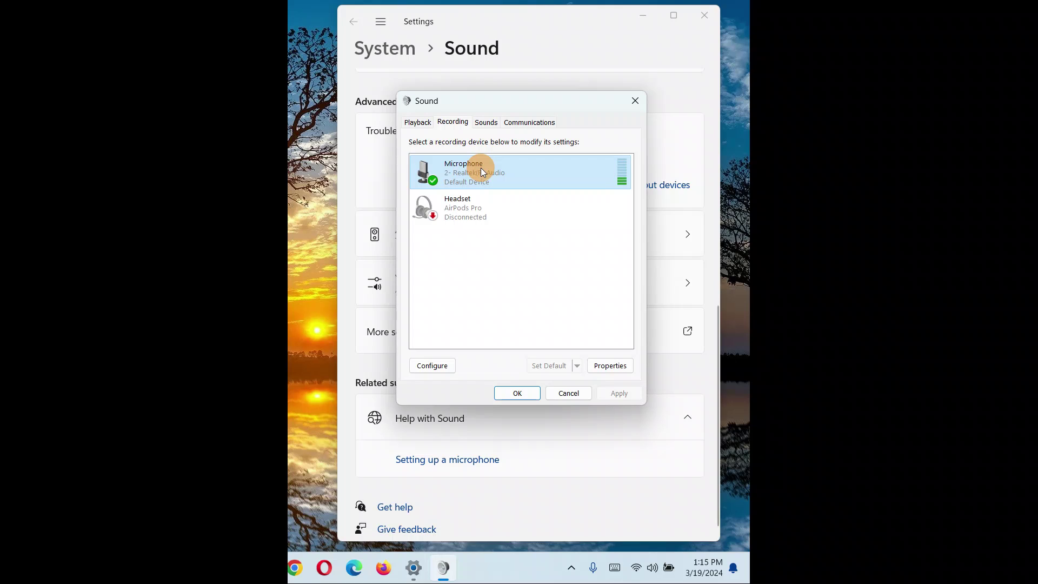
pyautogui.click(456, 171)
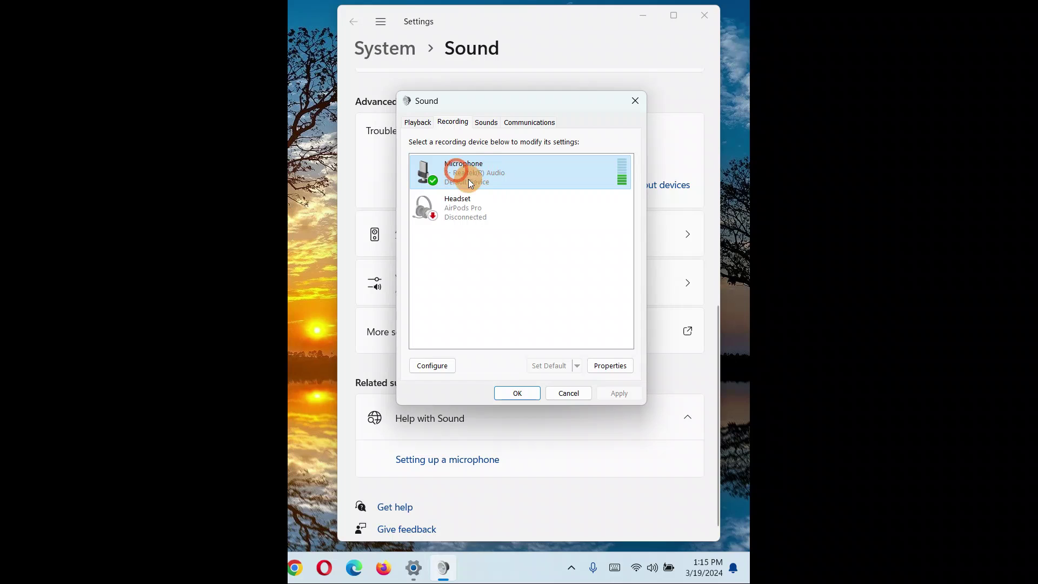
pyautogui.click(609, 365)
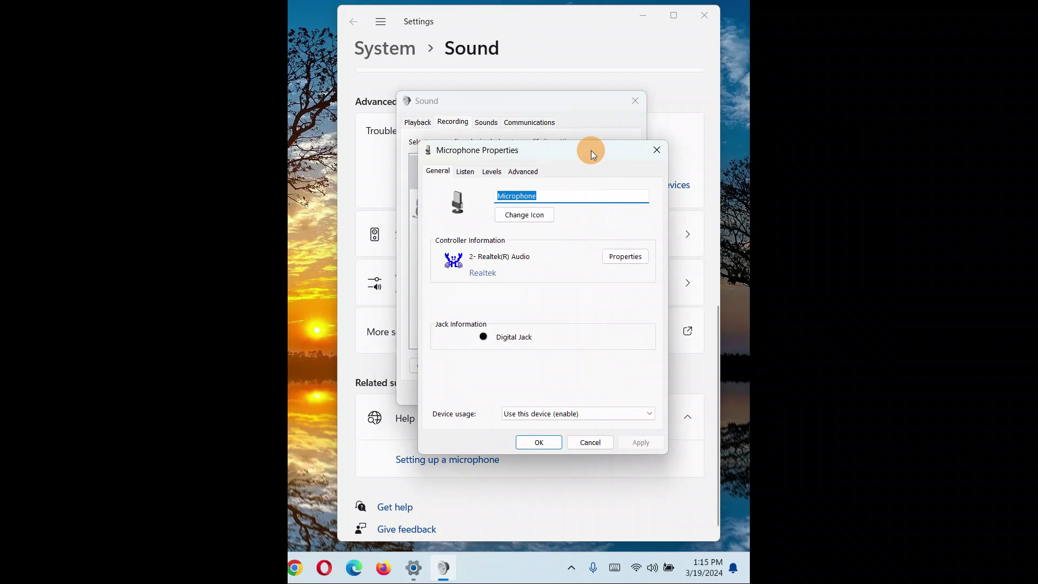
pyautogui.moveTo(592, 150); pyautogui.dragTo(555, 79)
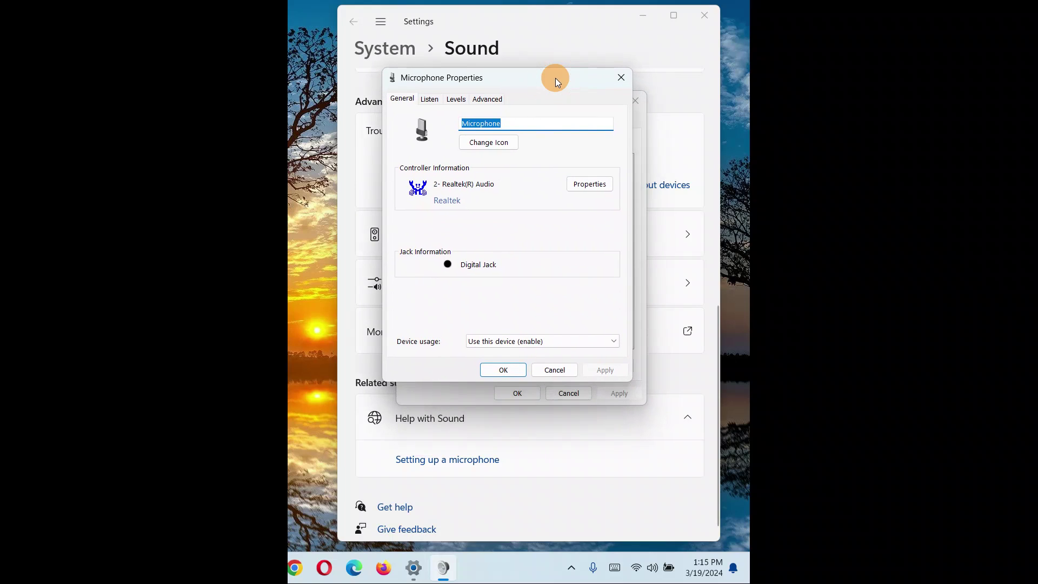
# Step: Set Microphone Boost to +10.0 dB at level 100 on the Levels tab and apply it
pyautogui.click(457, 100)
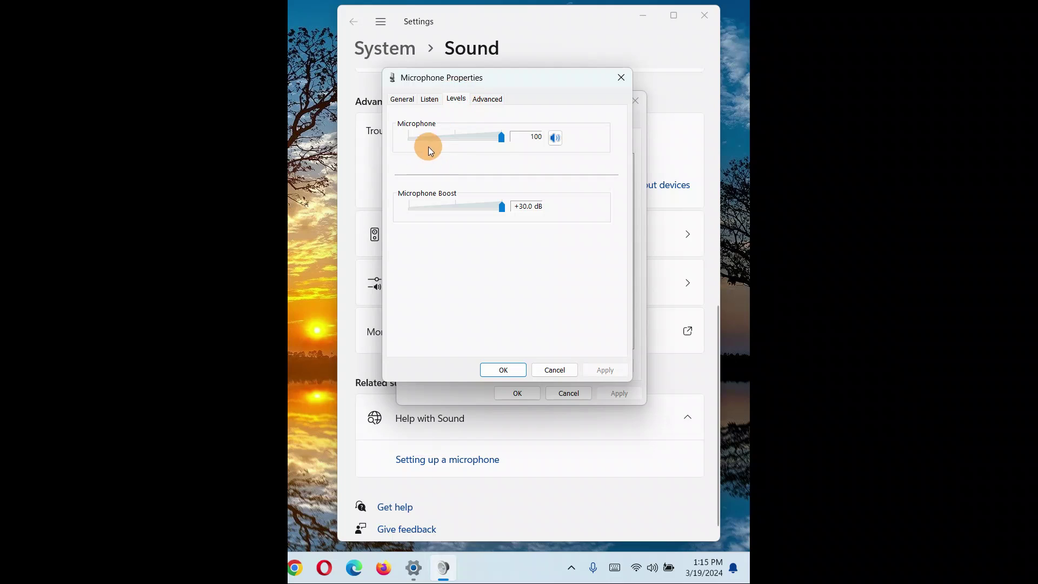
pyautogui.moveTo(501, 144)
pyautogui.mouseDown()
pyautogui.moveTo(417, 143)
pyautogui.moveTo(502, 142)
pyautogui.mouseUp()
pyautogui.moveTo(503, 206); pyautogui.dragTo(436, 211)
pyautogui.moveTo(442, 211); pyautogui.dragTo(507, 211)
pyautogui.moveTo(501, 374); pyautogui.dragTo(435, 207)
pyautogui.click(509, 370)
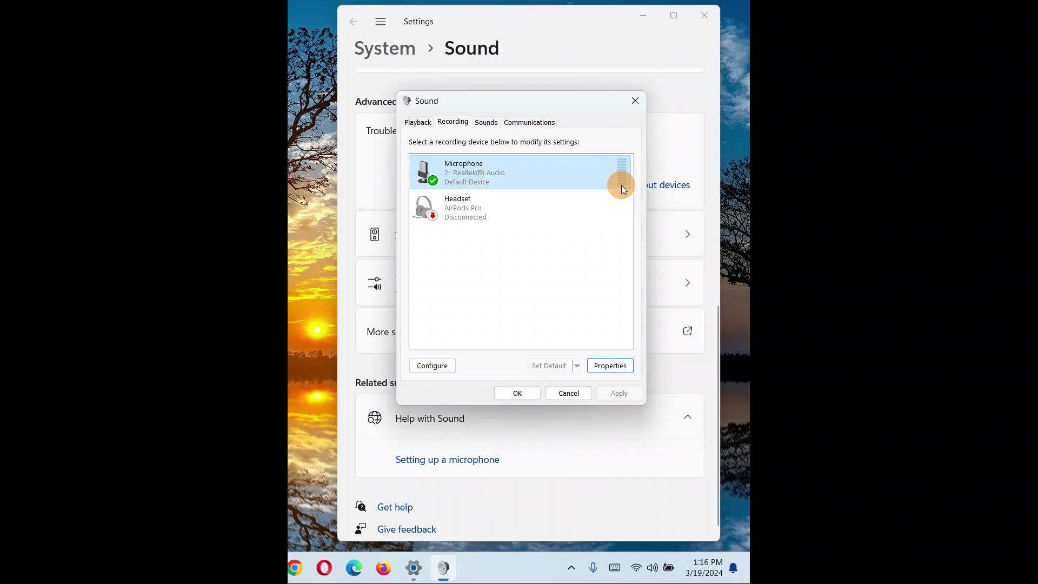
# Step: Reopen the microphone's Levels tab, set the boost to +20.0 dB, and apply it
pyautogui.click(603, 366)
pyautogui.click(492, 172)
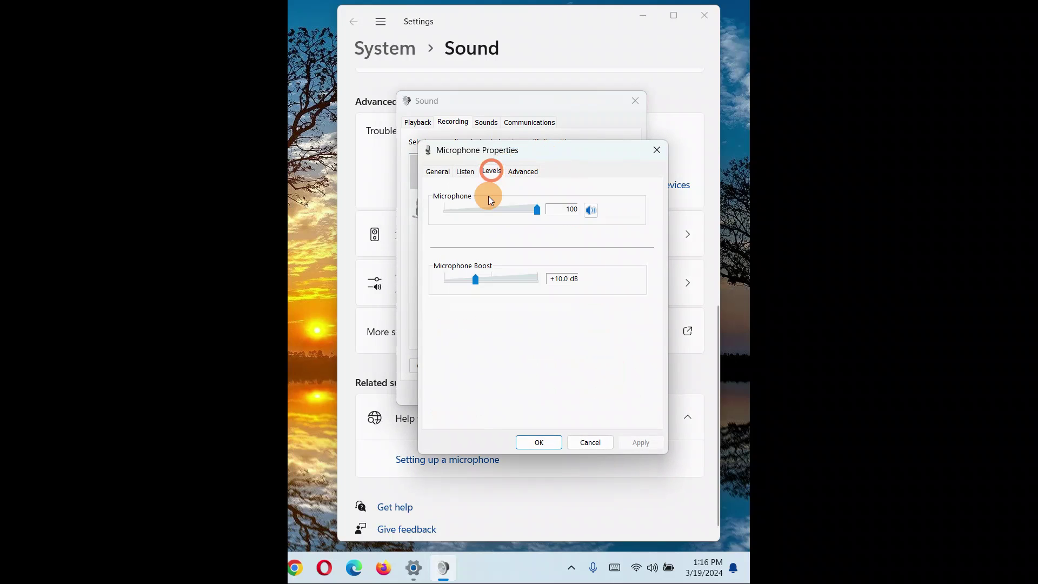
pyautogui.moveTo(472, 281); pyautogui.dragTo(506, 280)
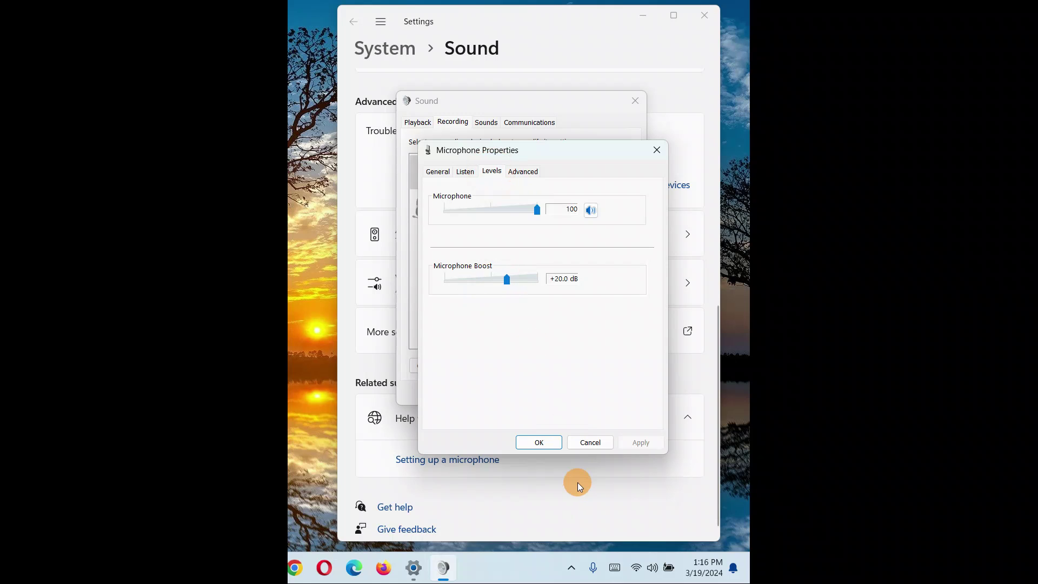
pyautogui.click(538, 442)
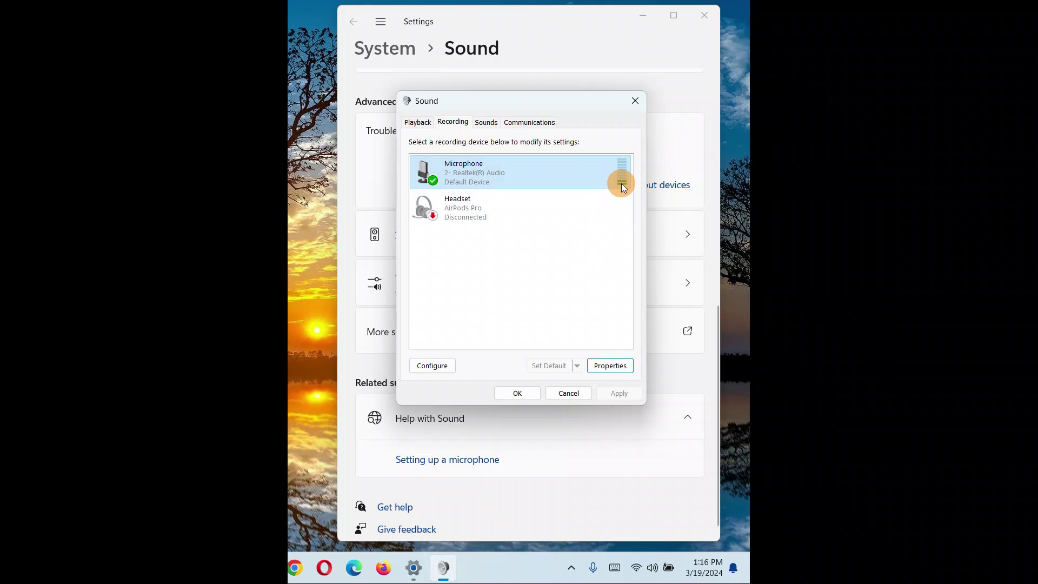
# Step: Set the microphone boost to +30.0 dB on the Levels tab and apply it
pyautogui.click(606, 365)
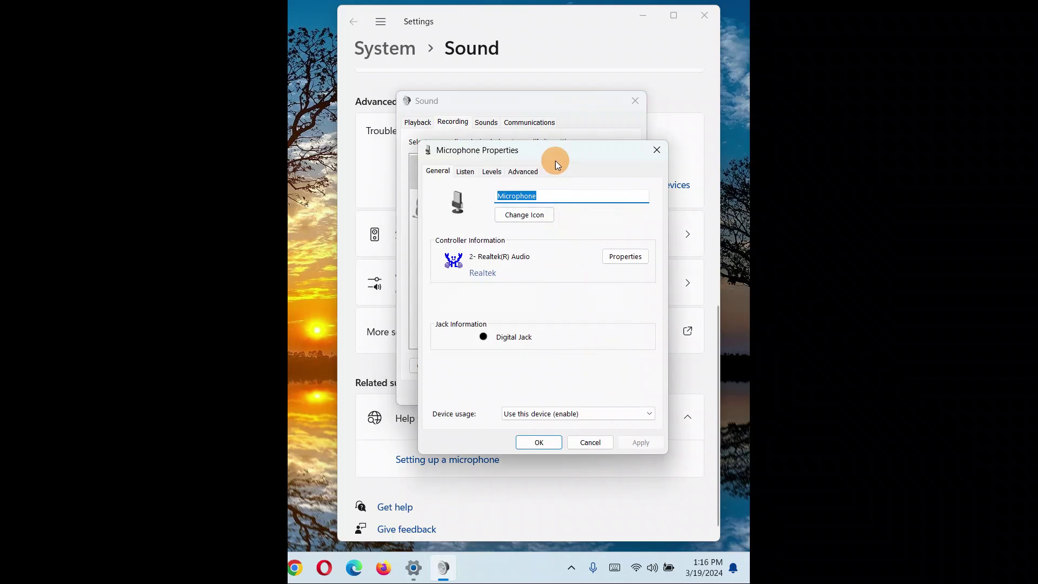
pyautogui.moveTo(556, 145); pyautogui.dragTo(536, 114)
pyautogui.click(471, 142)
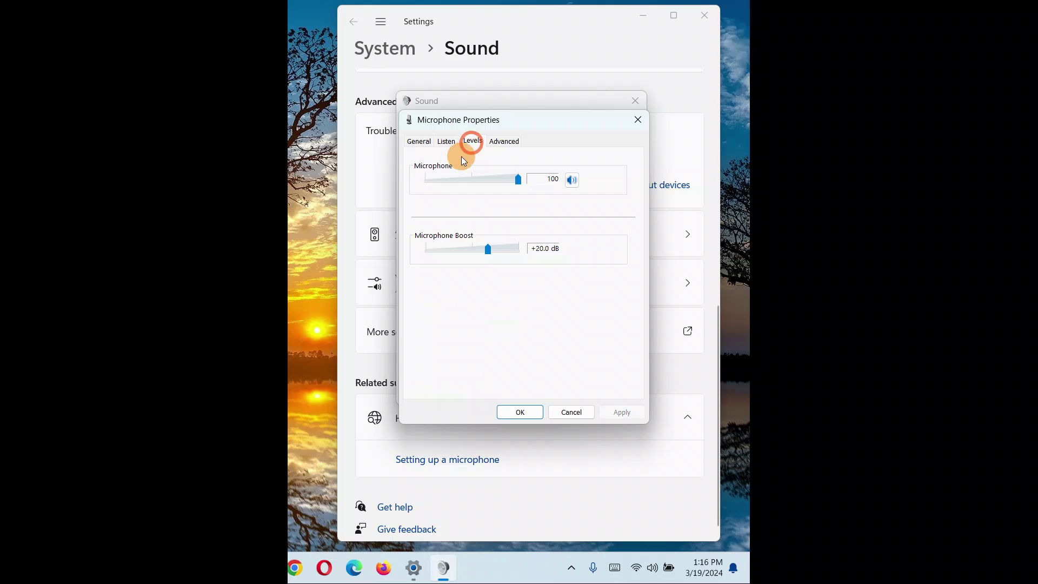
pyautogui.moveTo(488, 250); pyautogui.dragTo(521, 252)
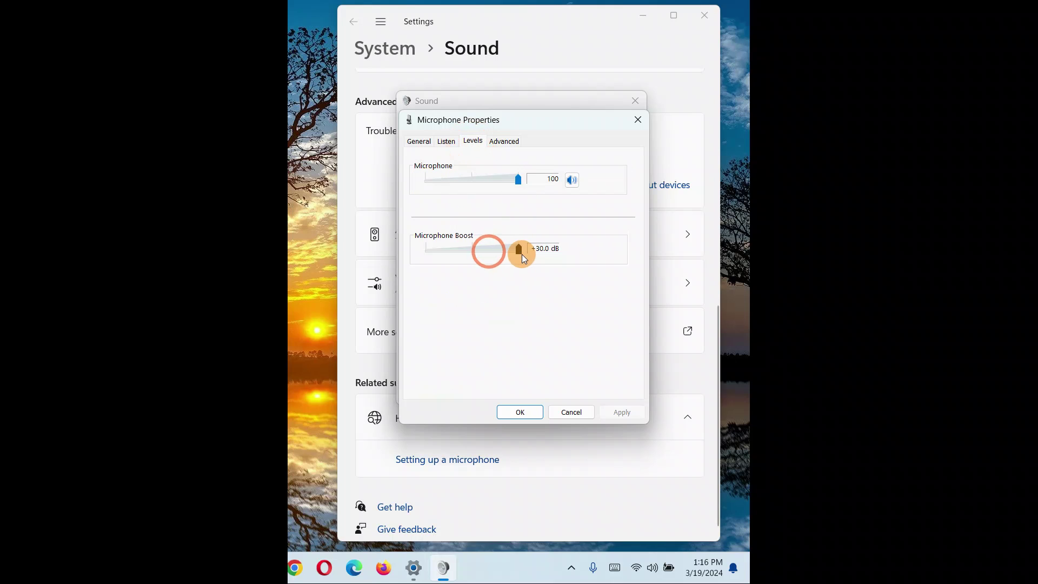
pyautogui.click(521, 412)
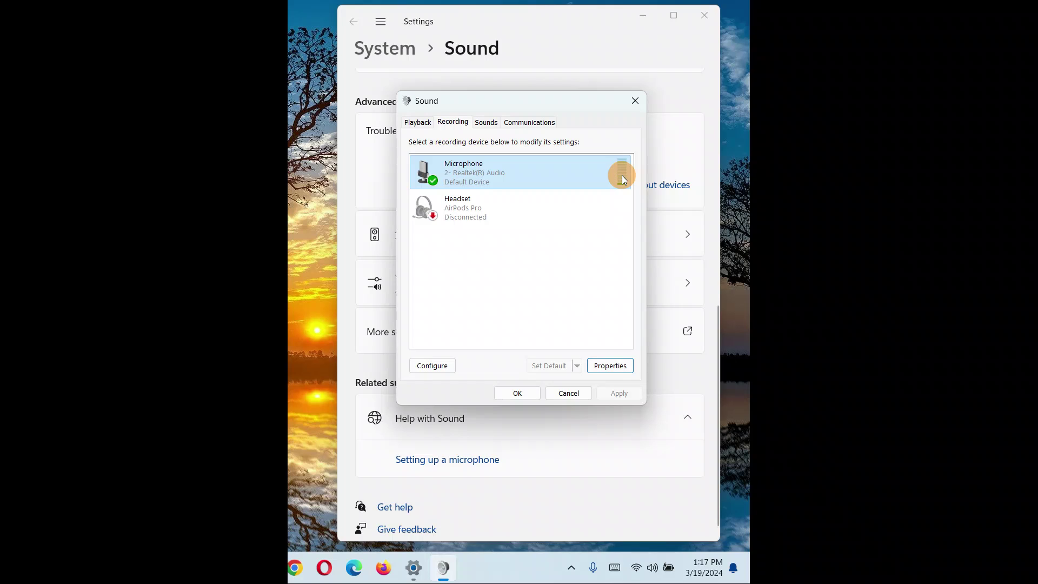
# Step: Open the microphone's Advanced tab and list the Default Format choices (2 channel, 16 bit, 48000 Hz)
pyautogui.click(611, 366)
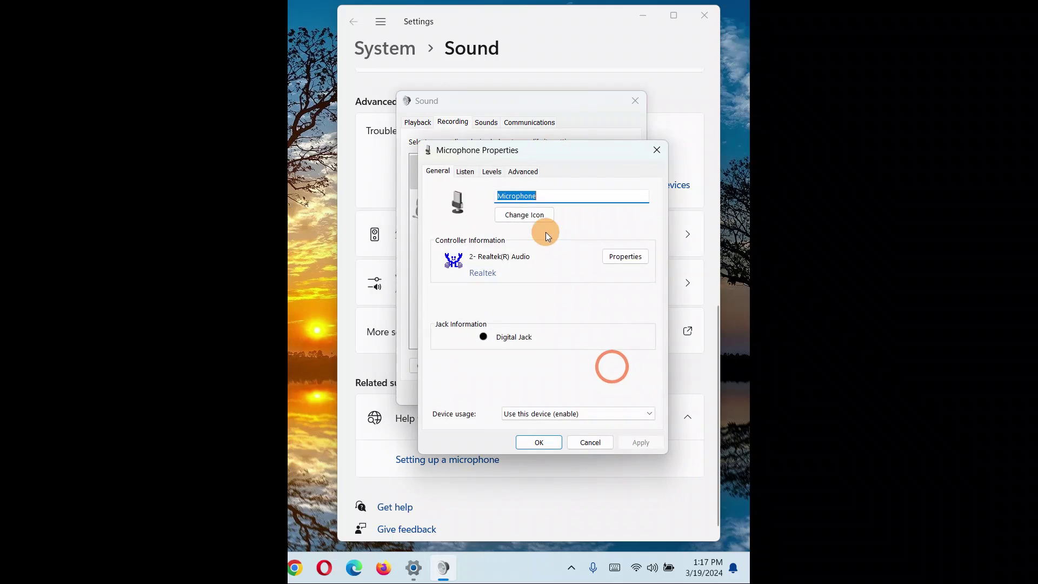
pyautogui.click(492, 171)
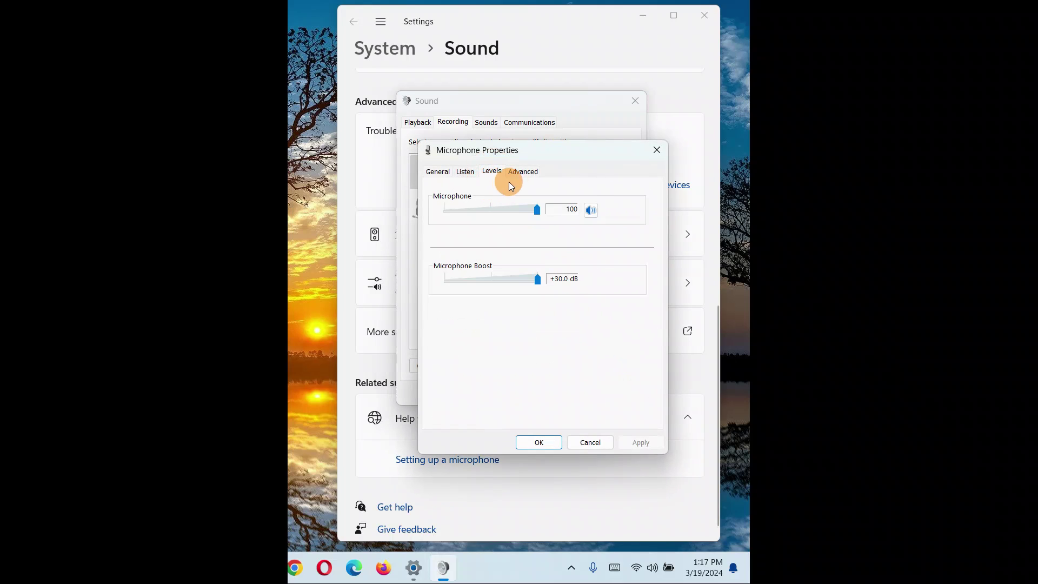
pyautogui.click(521, 172)
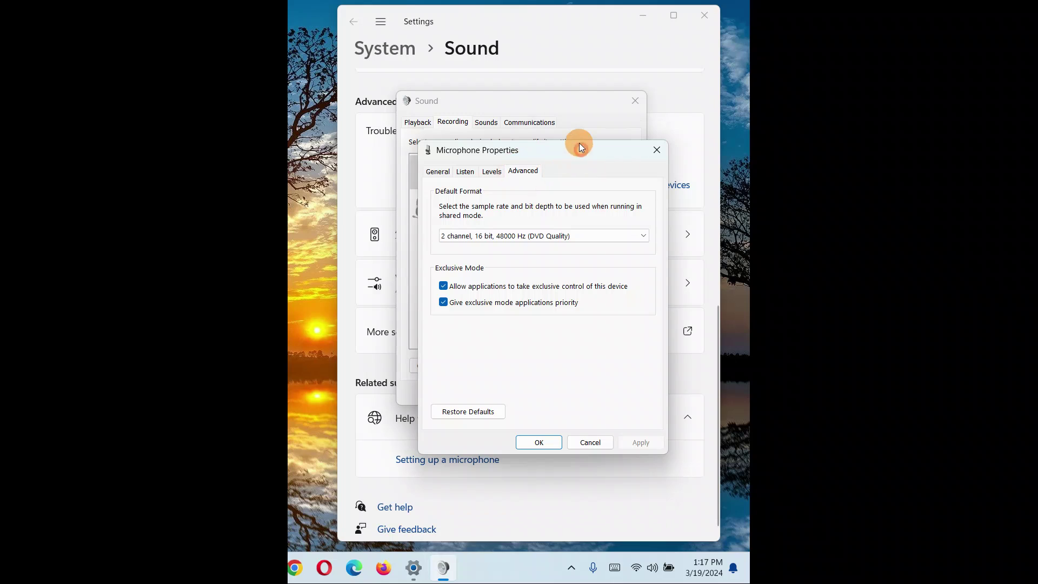
pyautogui.moveTo(580, 144); pyautogui.dragTo(576, 100)
pyautogui.click(592, 187)
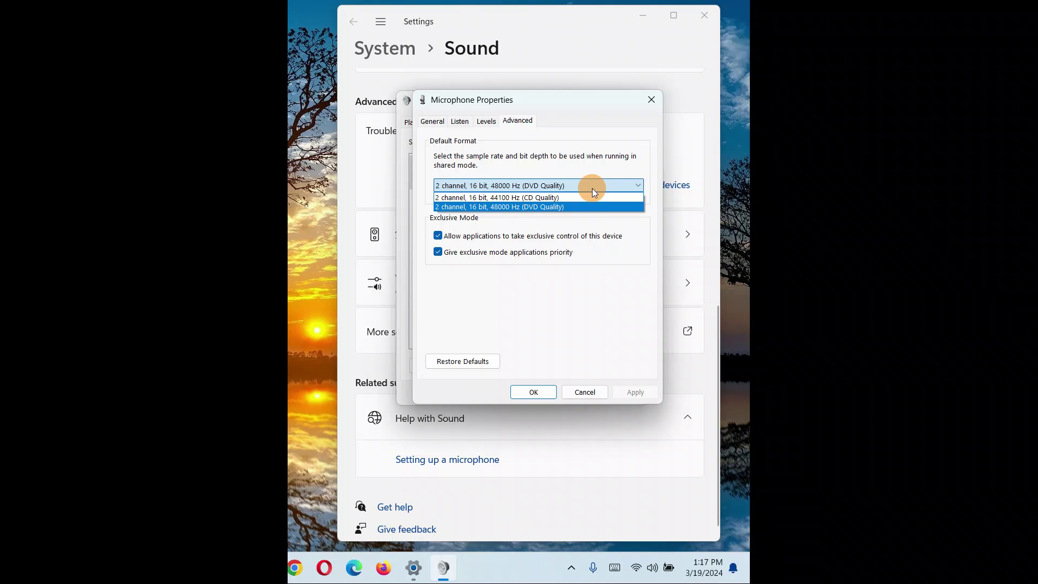
# Step: Keep 48000 Hz DVD Quality, enable both exclusive-mode options, and save the microphone properties
pyautogui.click(569, 333)
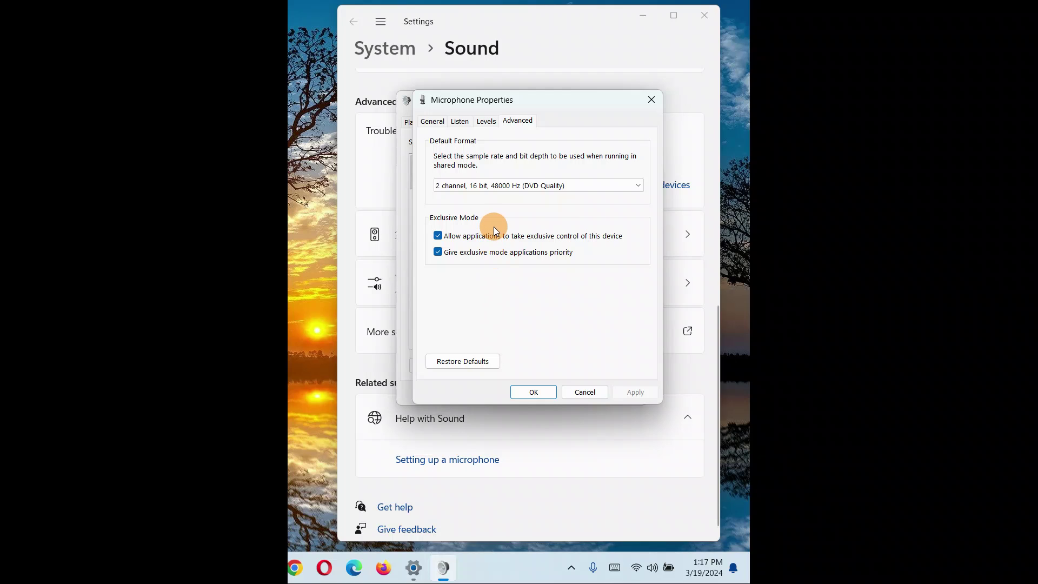
pyautogui.click(438, 236)
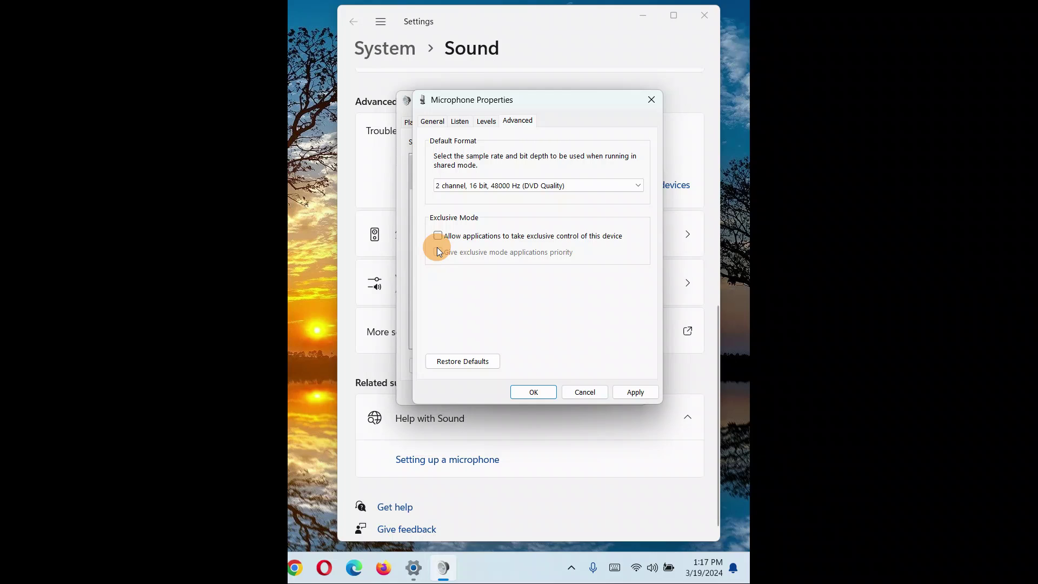
pyautogui.click(438, 236)
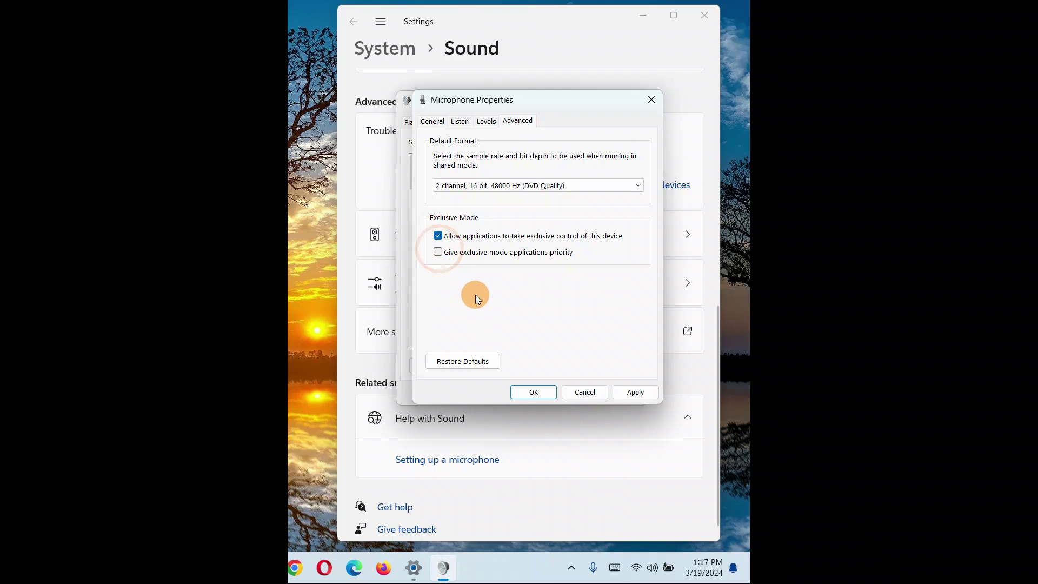
pyautogui.click(437, 253)
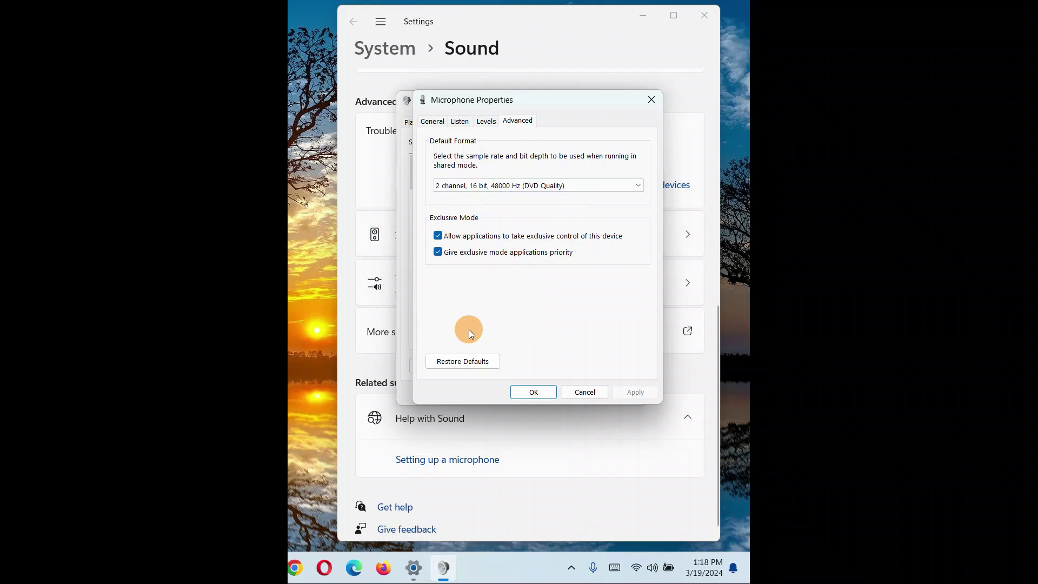
pyautogui.click(535, 393)
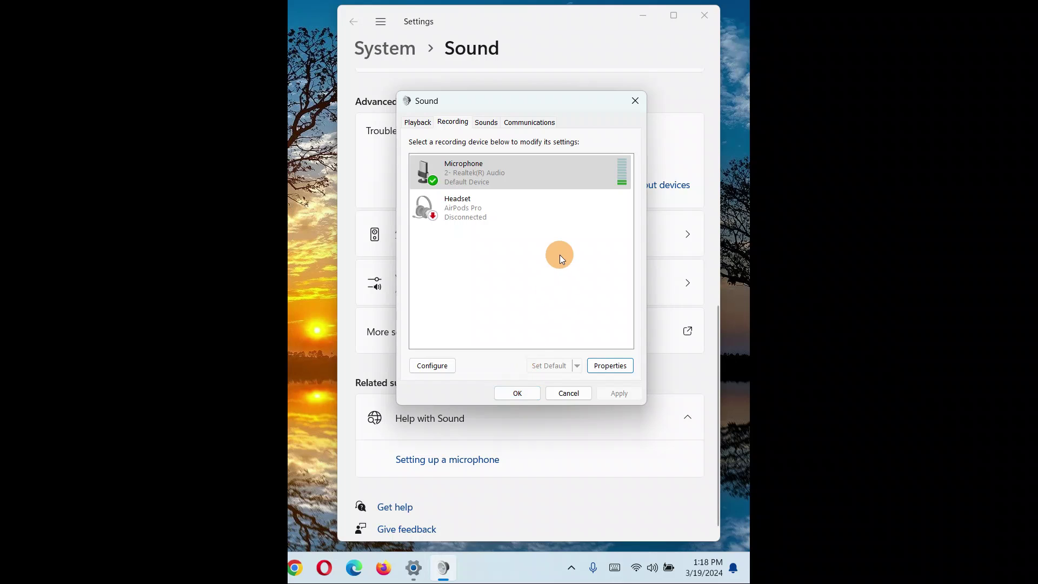
# Step: Review the Realtek(R) Audio controller's driver, version 6.0.1.8036, with administrator rights, then close it
pyautogui.click(606, 365)
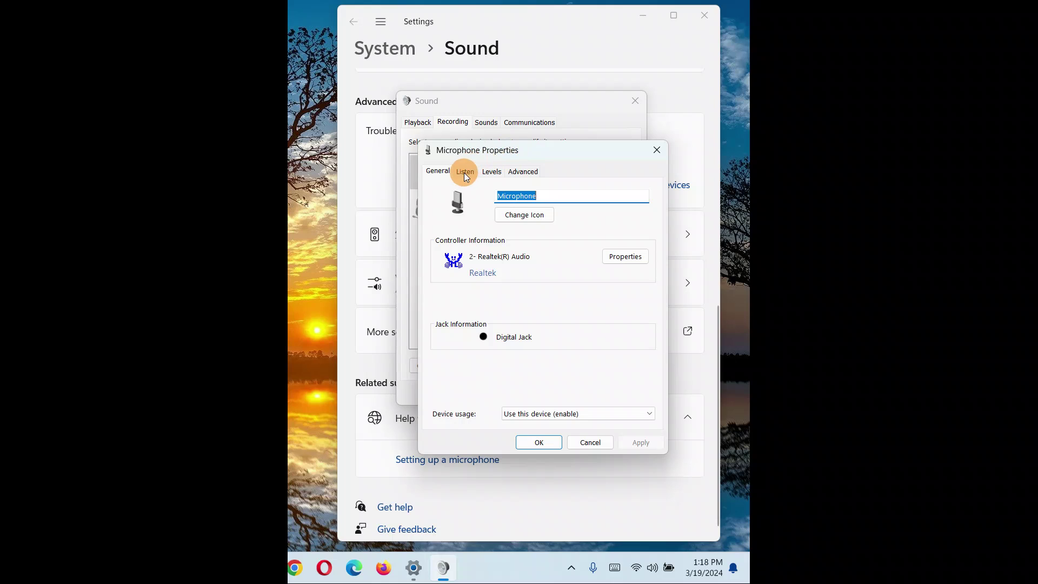
pyautogui.click(626, 257)
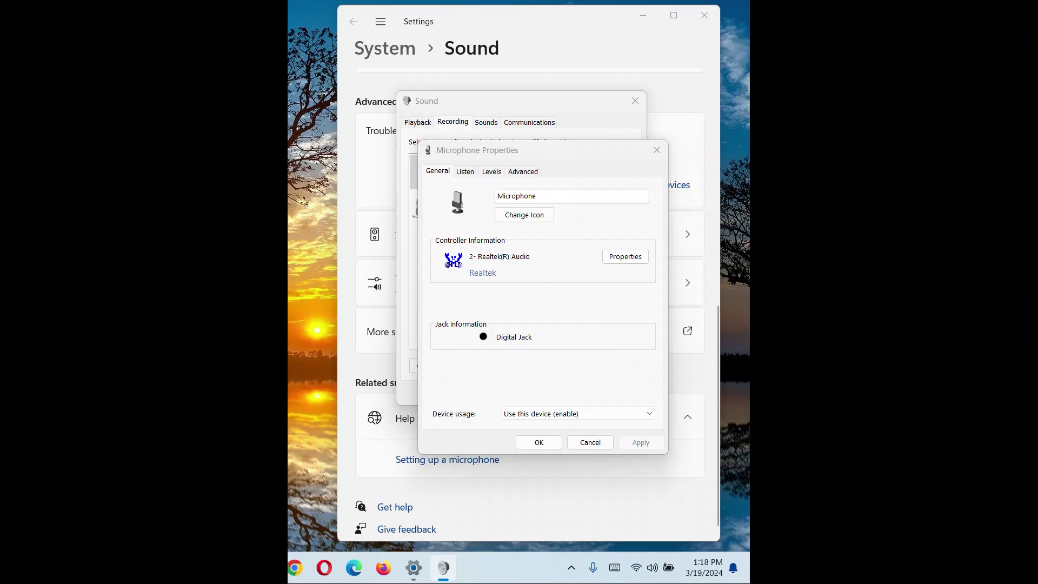
pyautogui.moveTo(514, 160); pyautogui.dragTo(563, 106)
pyautogui.click(461, 357)
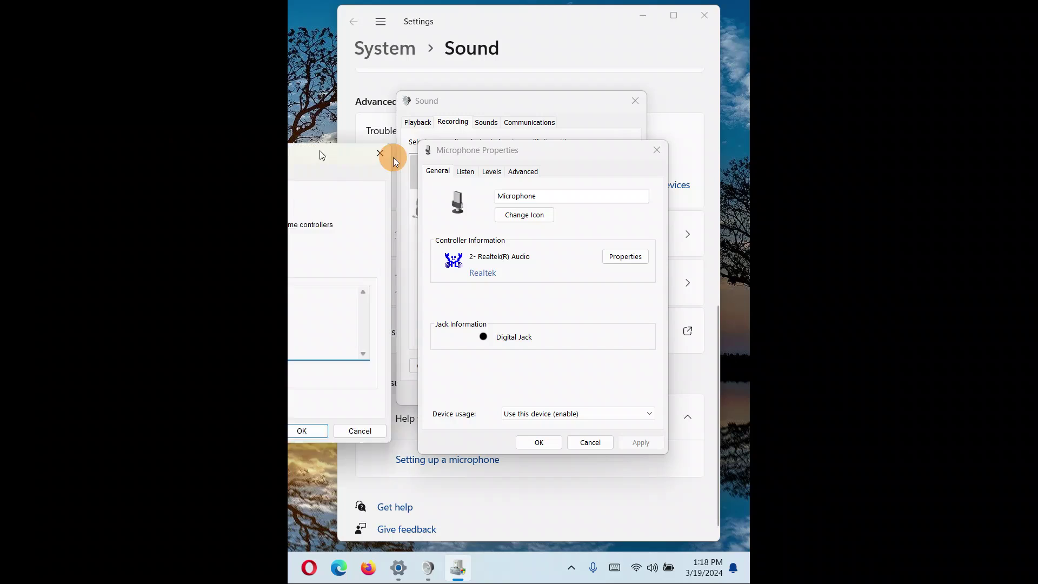
pyautogui.moveTo(390, 157); pyautogui.dragTo(623, 100)
pyautogui.click(463, 126)
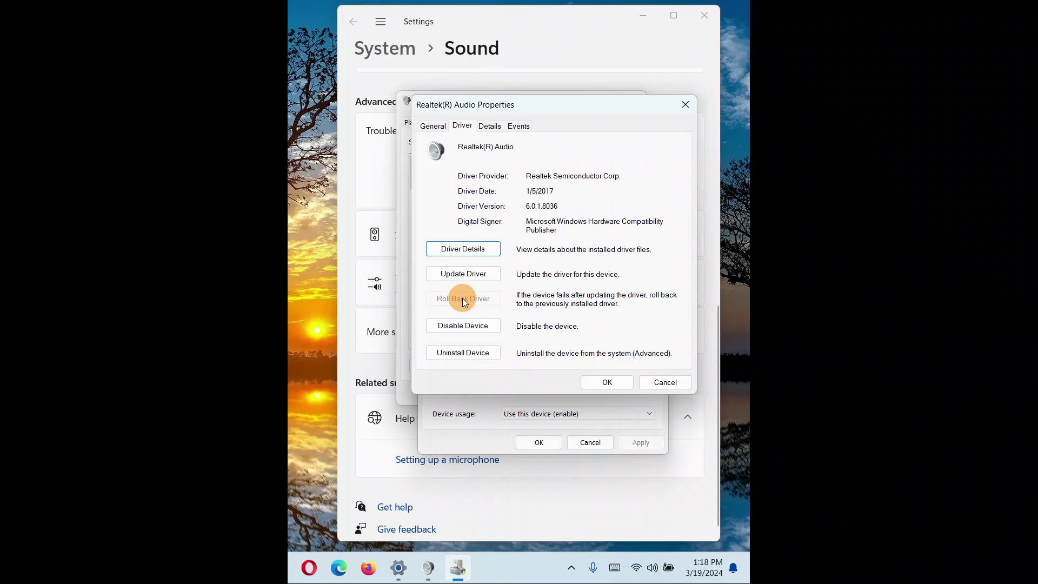
pyautogui.click(607, 381)
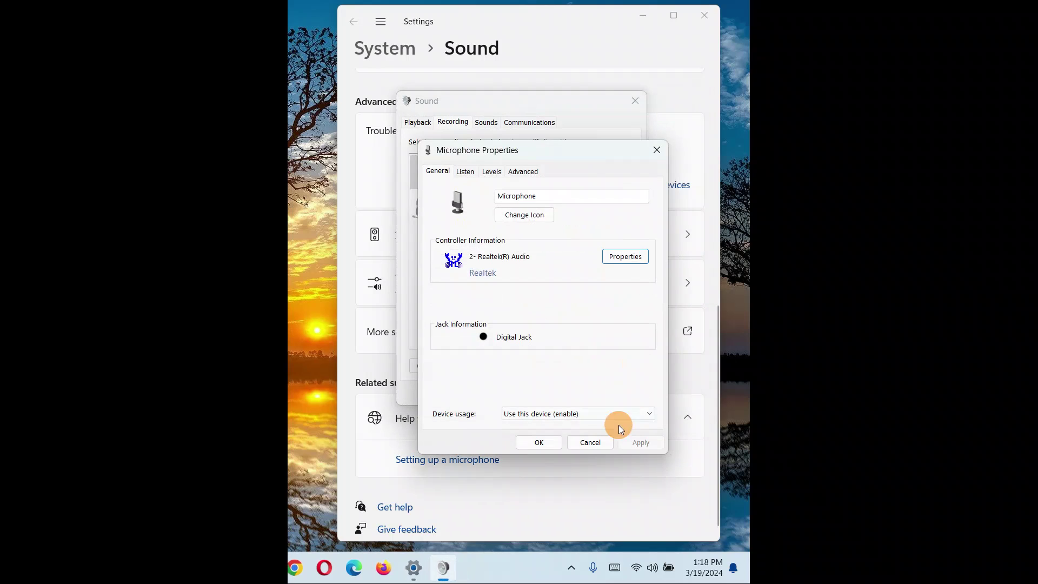
# Step: Confirm Microphone Properties and the Sound dialog with OK, returning to the Sound page with input volume at 100
pyautogui.click(551, 445)
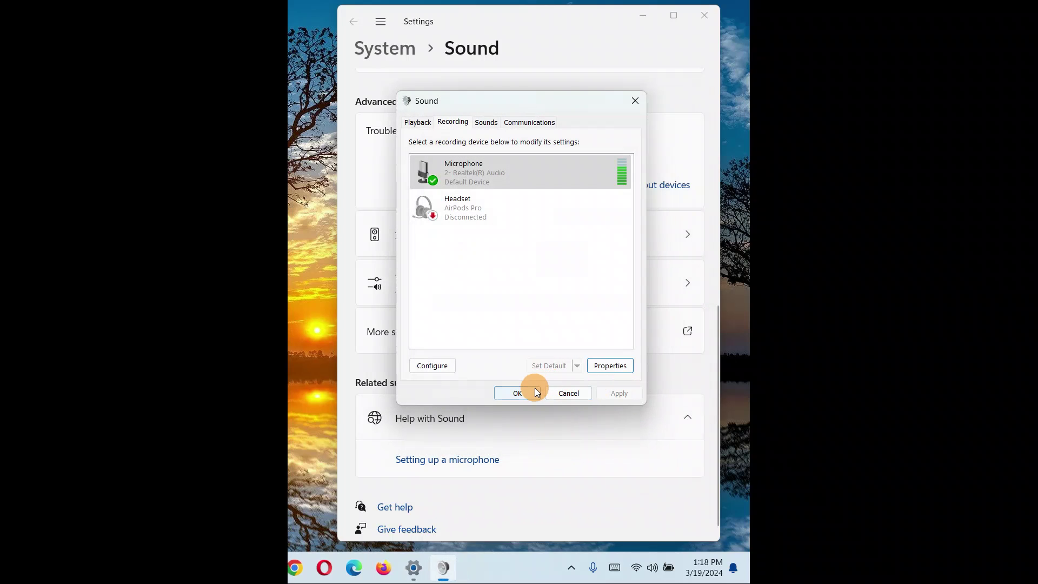
pyautogui.click(517, 393)
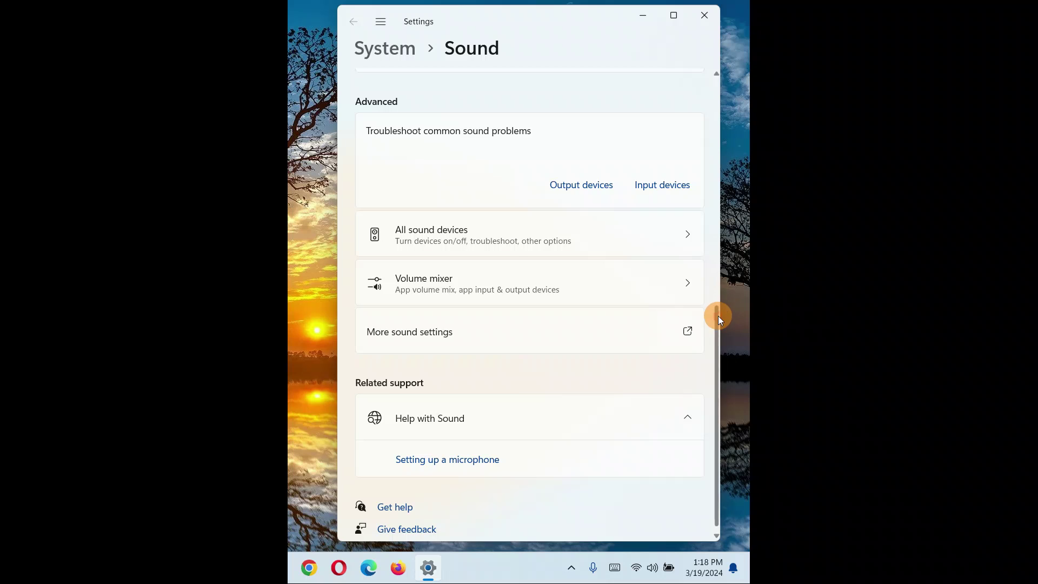
pyautogui.moveTo(718, 316); pyautogui.dragTo(720, 269)
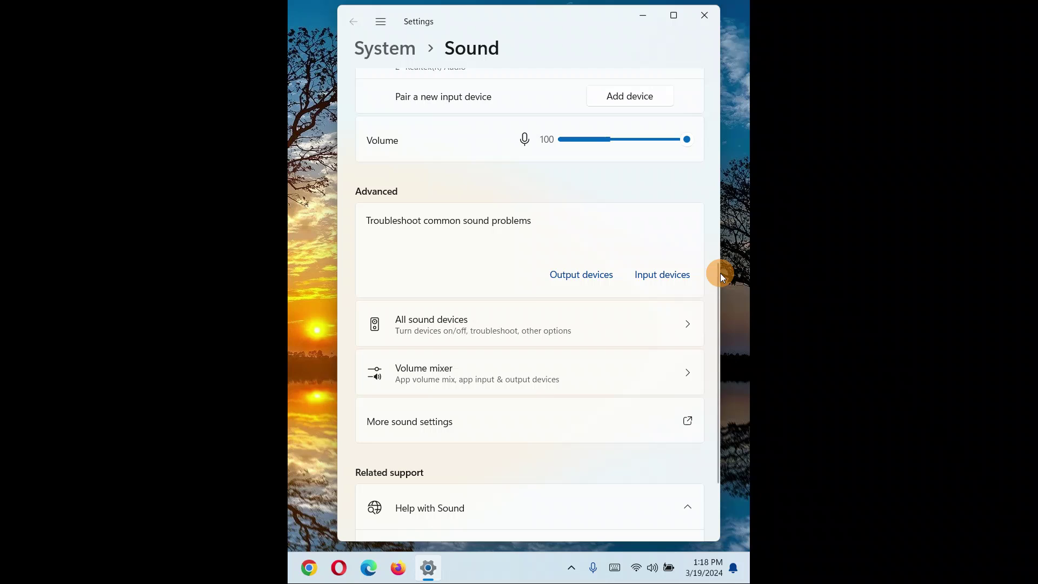